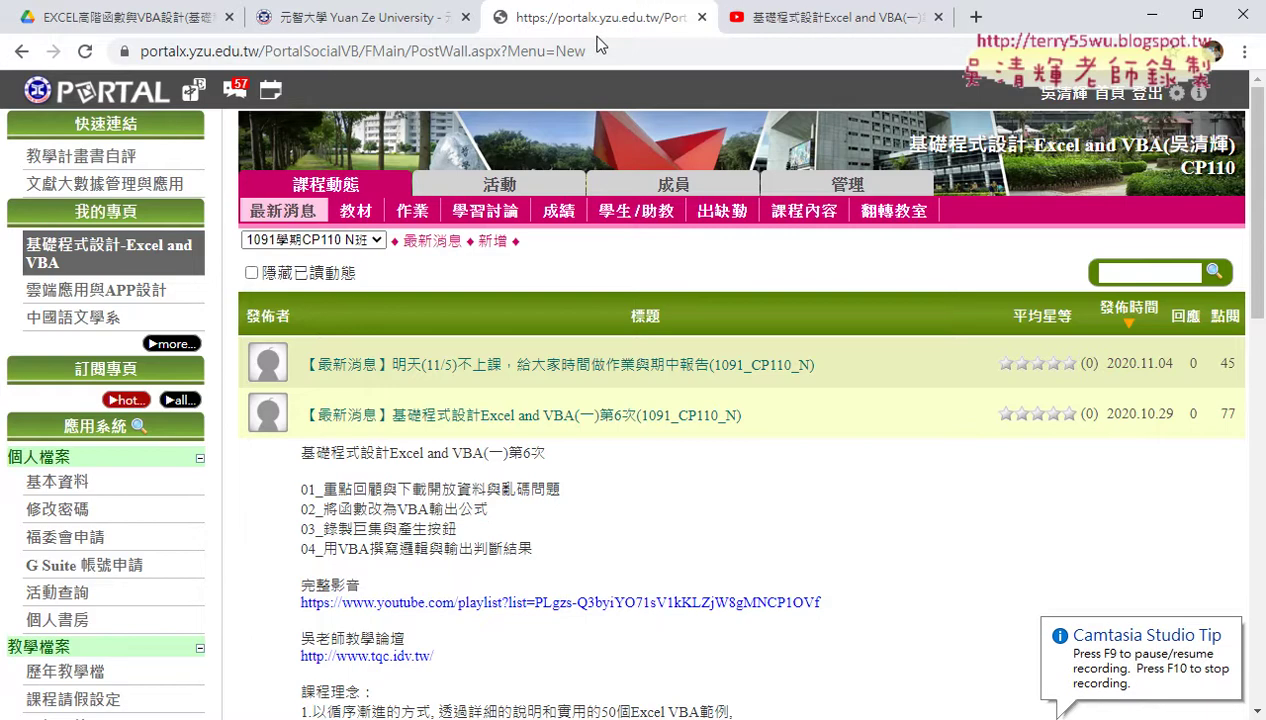
Return to the course portal page and filter it to the 最新消息 news posts
{"action": "left_click", "coordinate": [24, 51]}
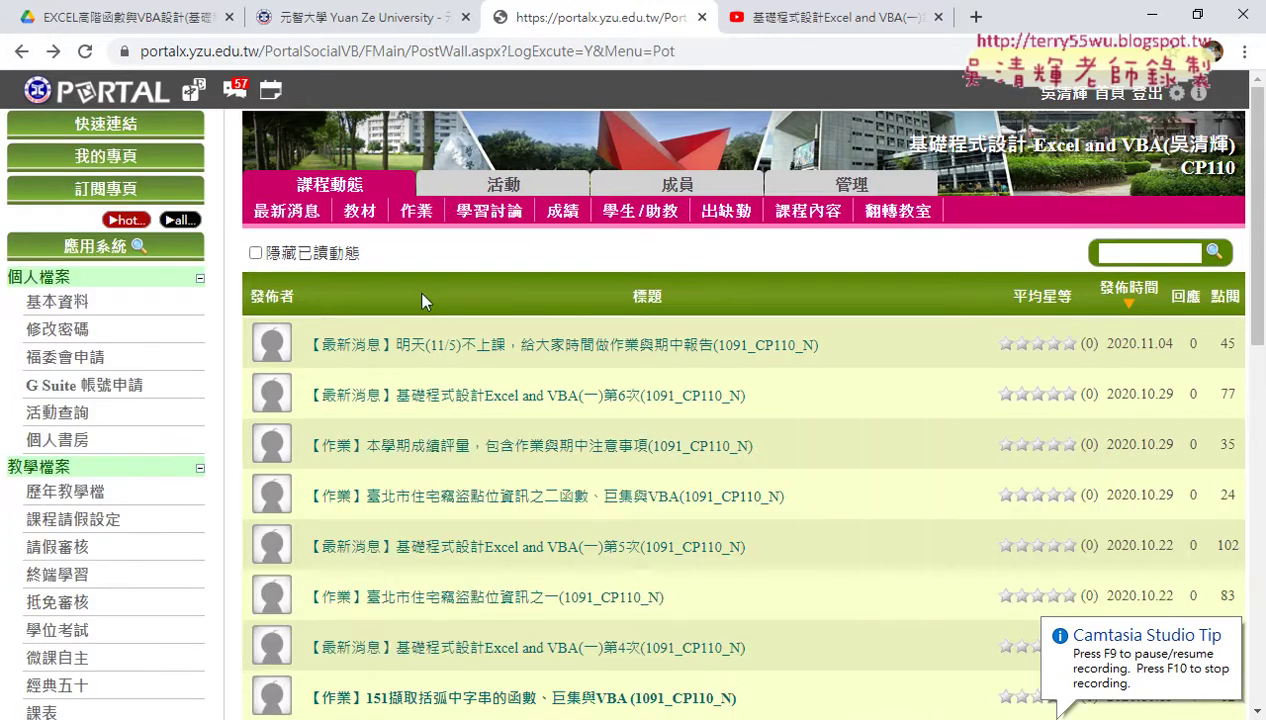
{"action": "left_click", "coordinate": [286, 210]}
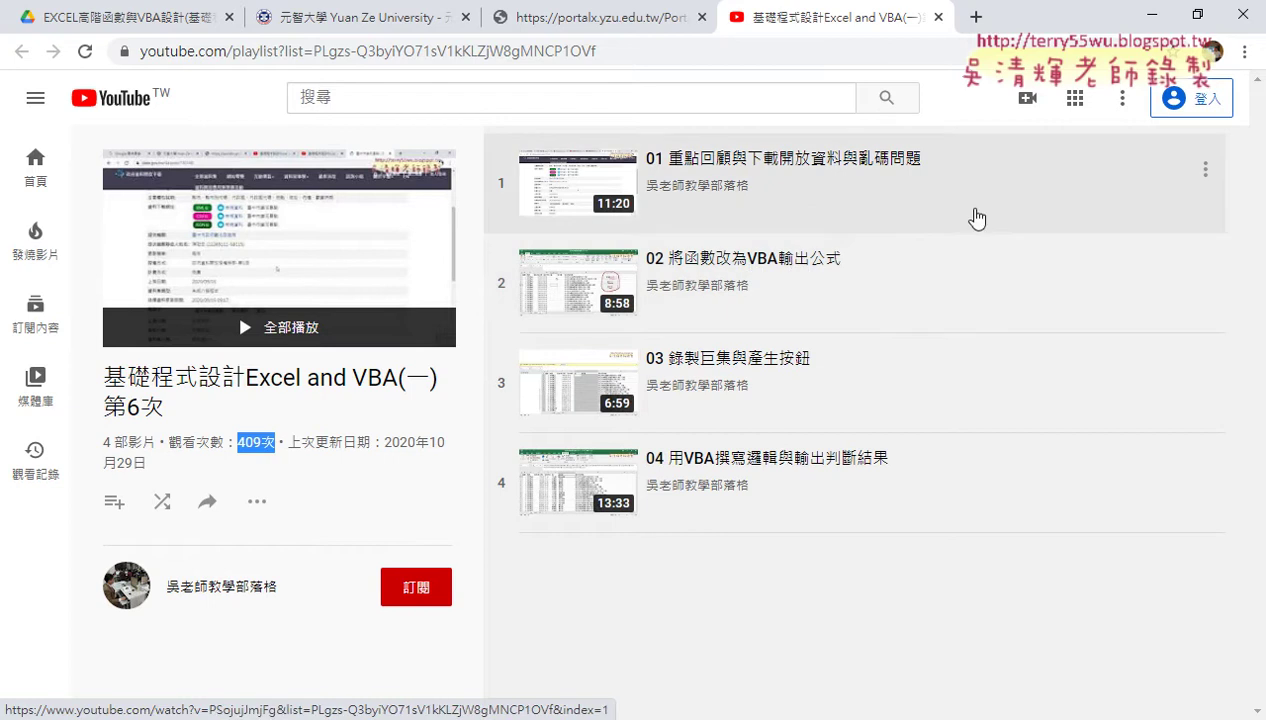
Close the 第6次 playlist, then view and close the 第5次 post's video playlist
{"action": "left_click", "coordinate": [938, 17]}
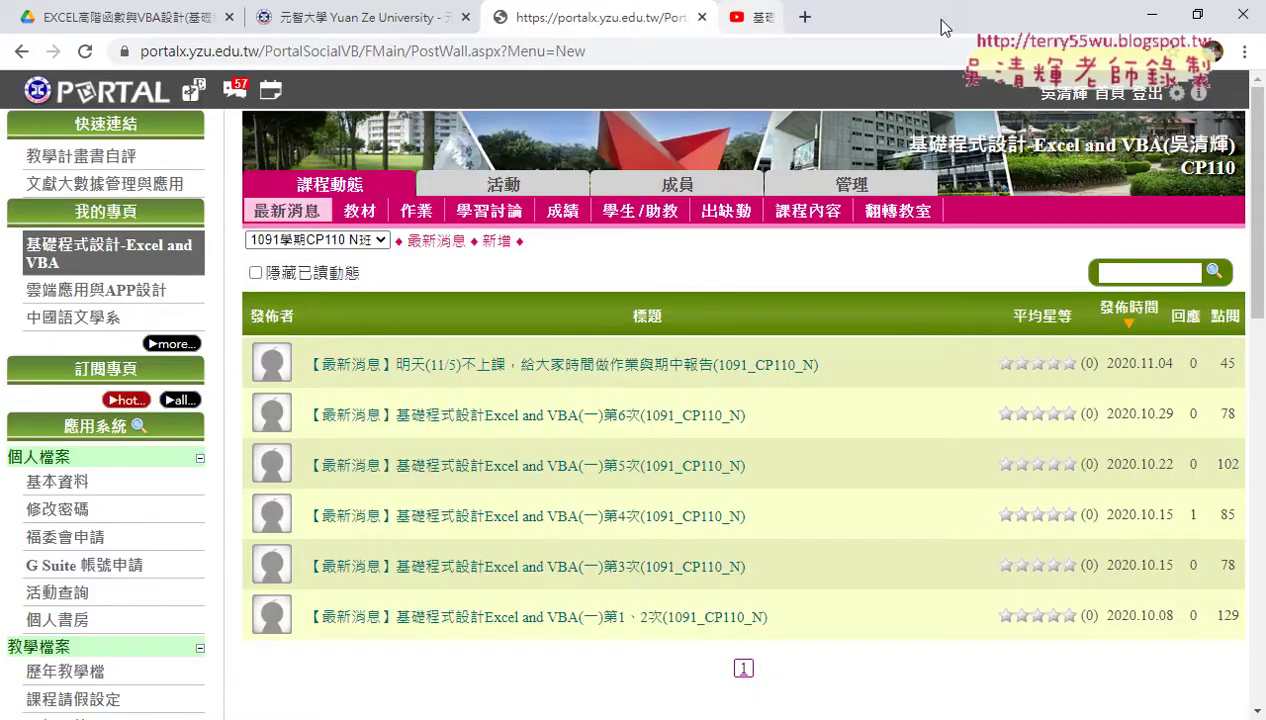
{"action": "left_click", "coordinate": [652, 468]}
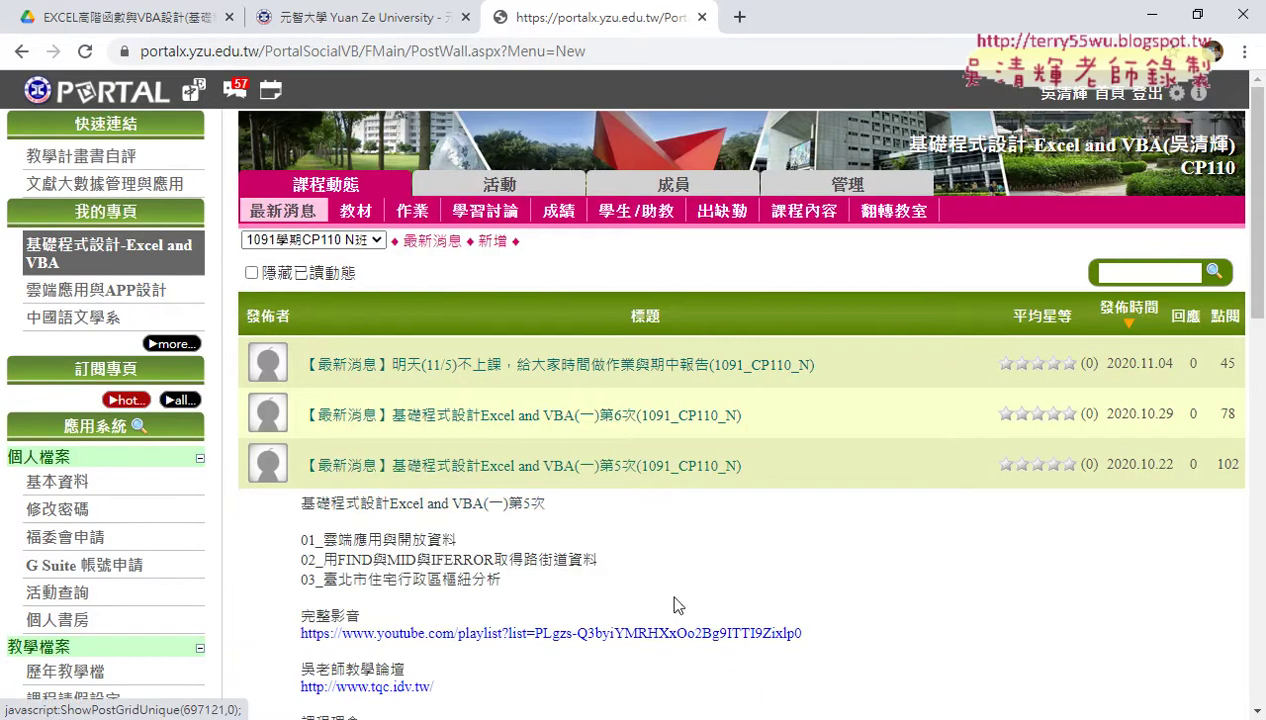
{"action": "left_click", "coordinate": [677, 632]}
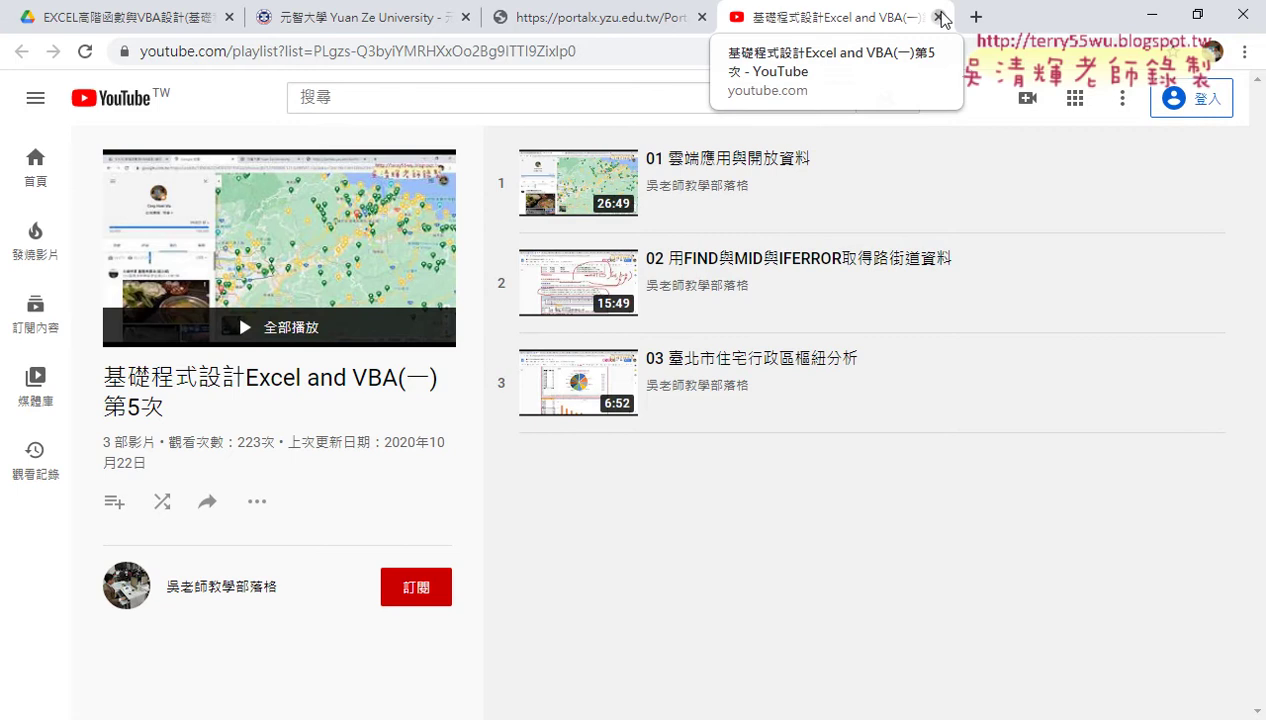
{"action": "left_click", "coordinate": [940, 18]}
Go from 範例檔2020_2 into 04數學函數 and open 黑名單篩選_.xlsx in Excel
{"action": "left_click", "coordinate": [1151, 22]}
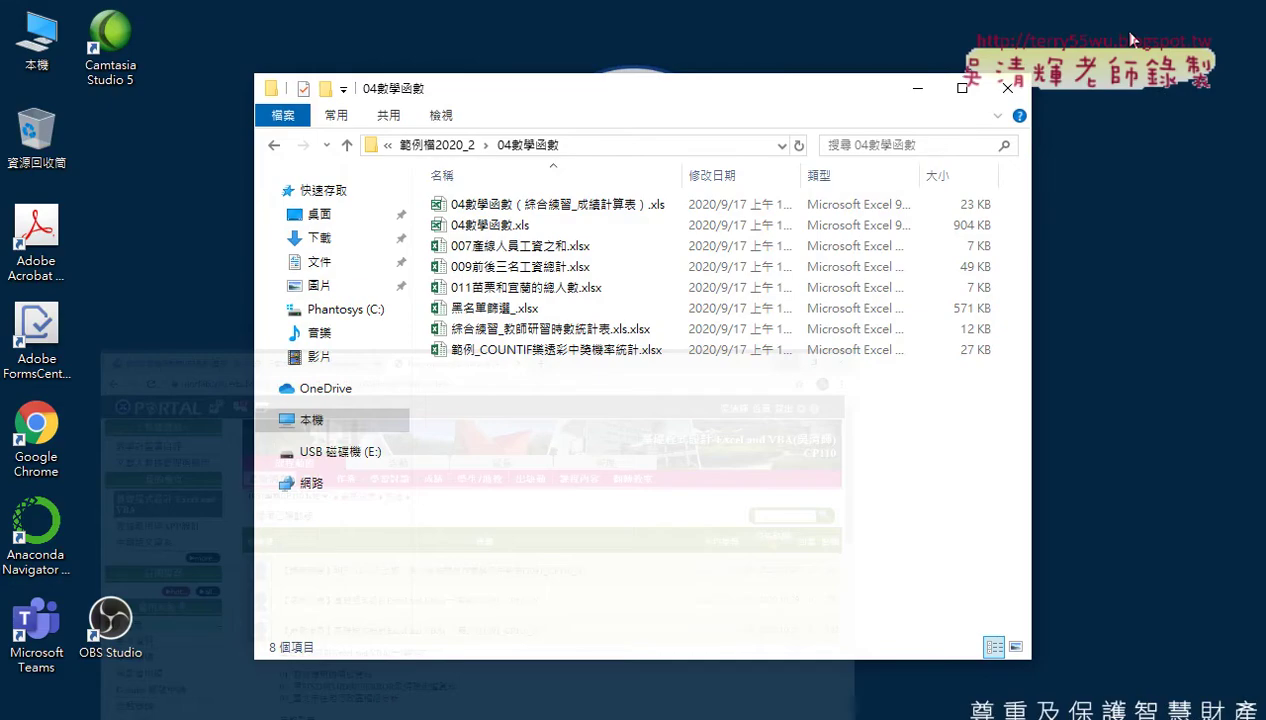
{"action": "left_click", "coordinate": [438, 147]}
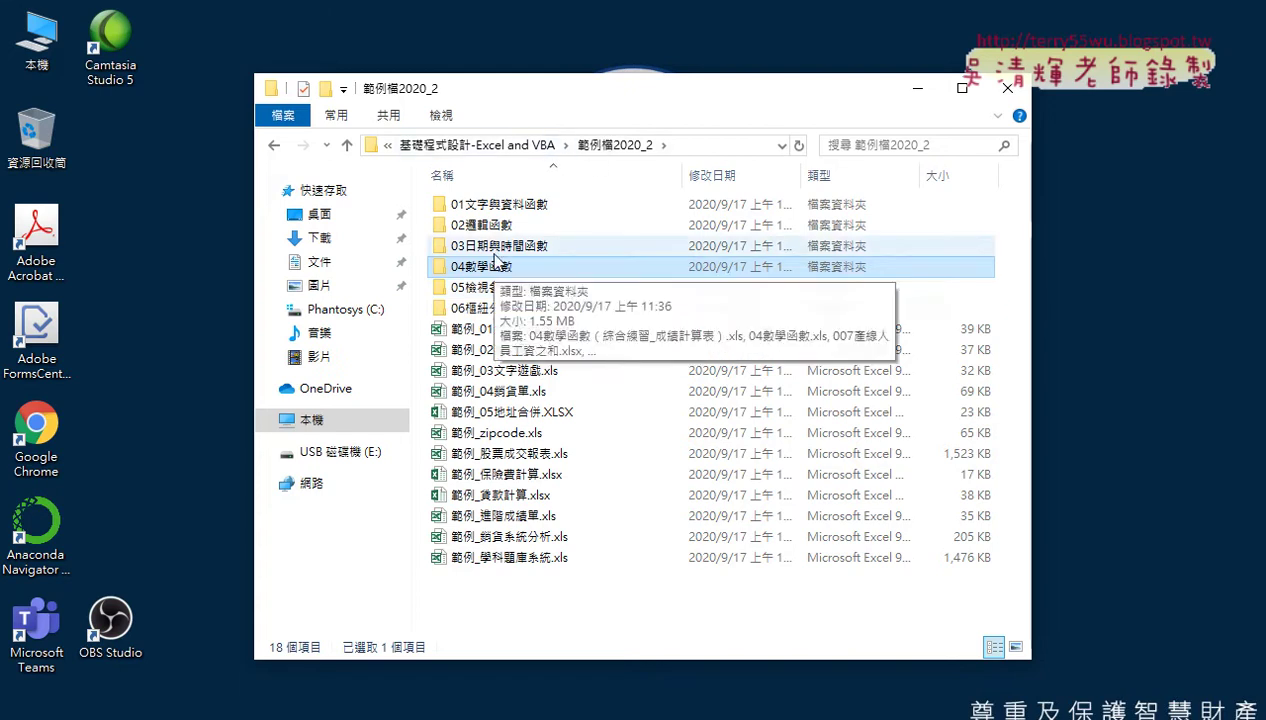
{"action": "double_click", "coordinate": [500, 266]}
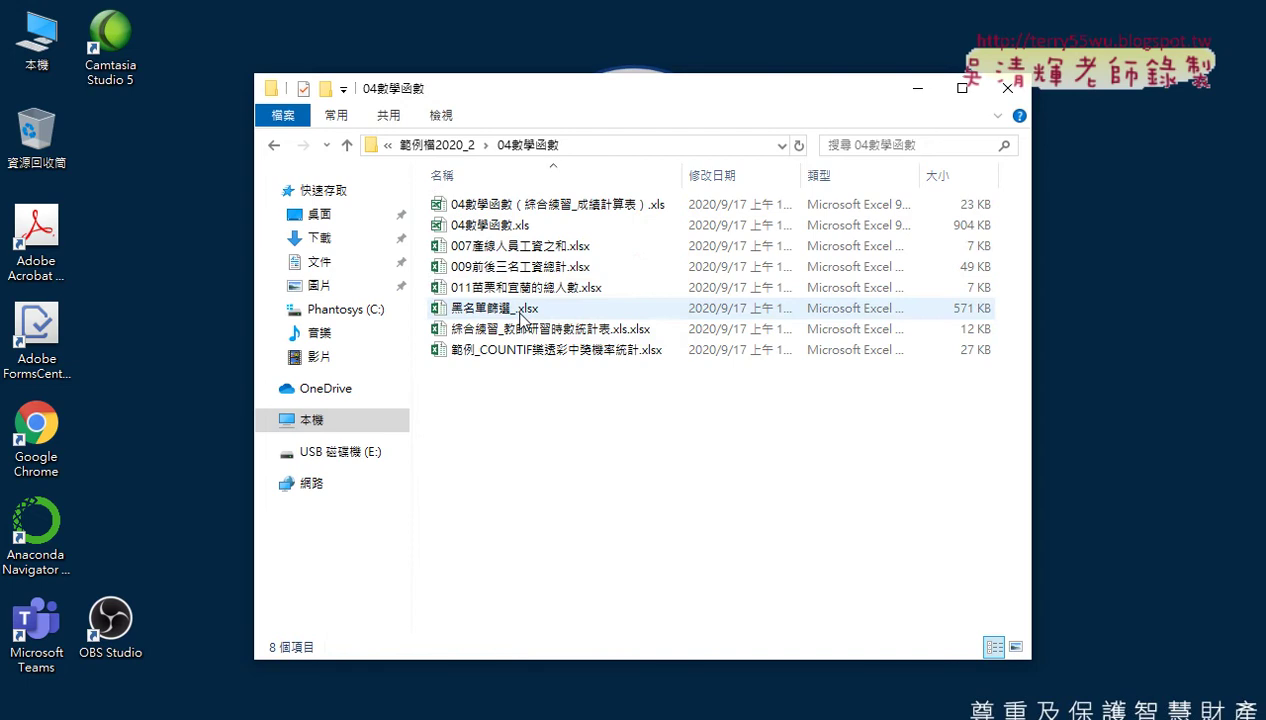
{"action": "left_click", "coordinate": [488, 316]}
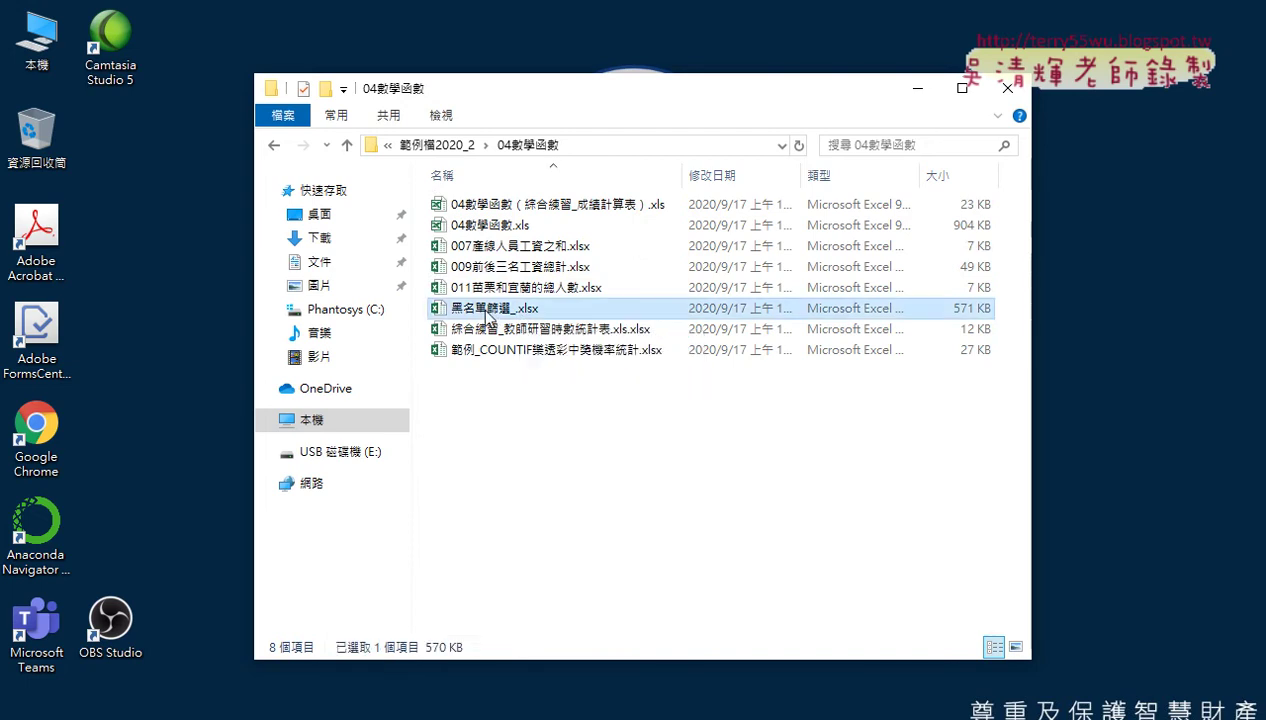
{"action": "double_click", "coordinate": [488, 312]}
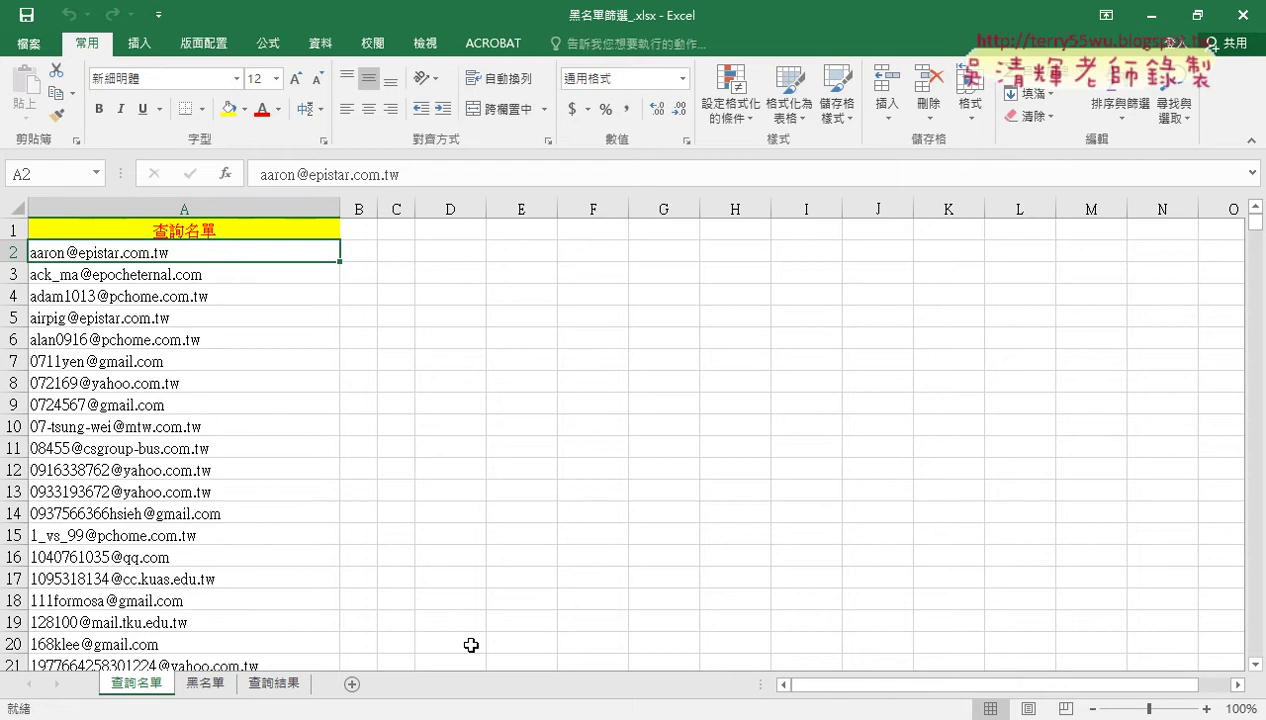
On the 黑名單 sheet, jump from the A1 heading to the last blacklist email
{"action": "left_click", "coordinate": [207, 684]}
{"action": "scroll", "coordinate": [220, 640], "scroll_direction": "up", "scroll_amount": 10}
{"action": "scroll", "coordinate": [232, 624], "scroll_direction": "up", "scroll_amount": 7}
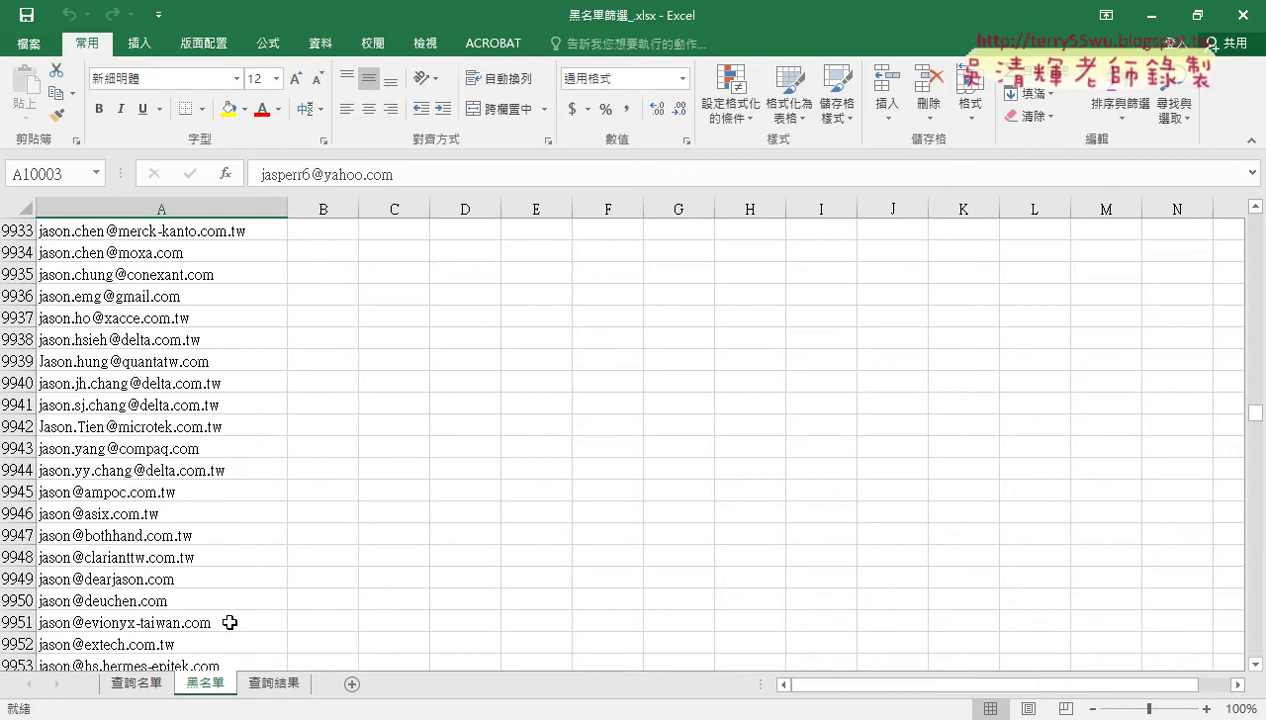
{"action": "scroll", "coordinate": [229, 622], "scroll_direction": "up", "scroll_amount": 7}
{"action": "left_click_drag", "start_coordinate": [1255, 412], "coordinate": [1254, 220]}
{"action": "left_click", "coordinate": [254, 233]}
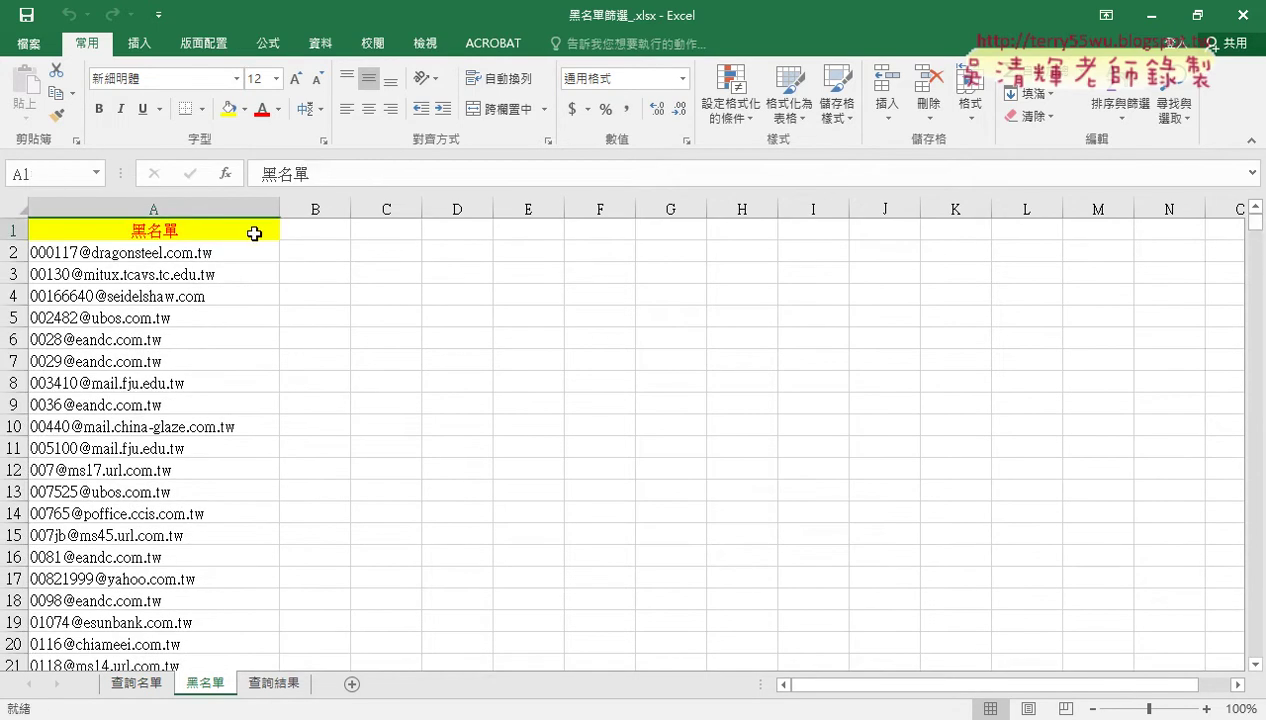
{"action": "key", "text": "ctrl+Down"}
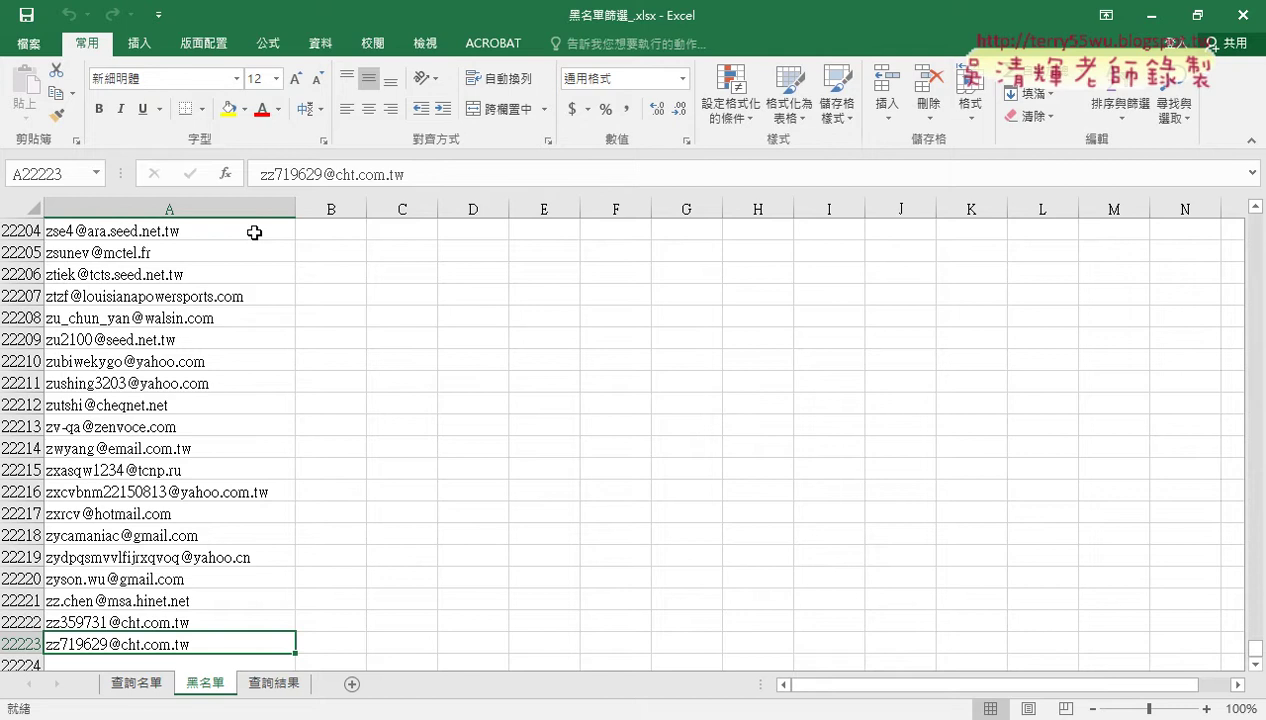
{"action": "key", "text": "ctrl+Up"}
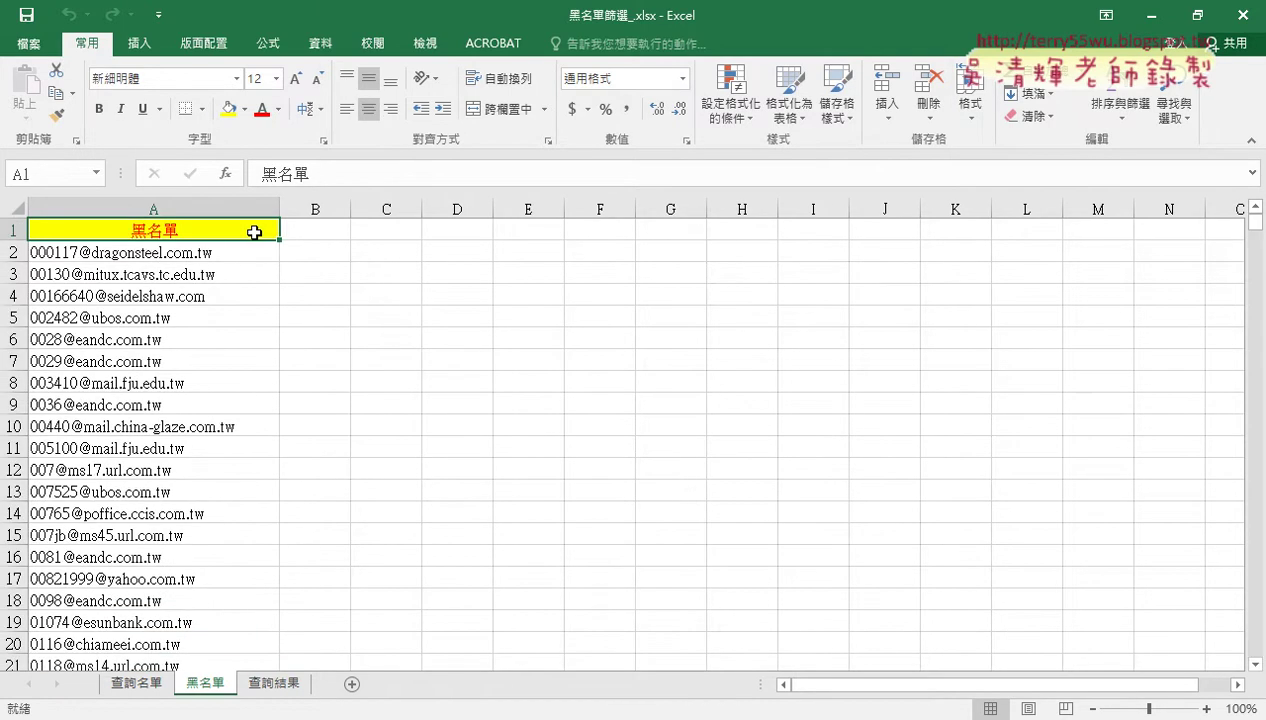
{"action": "key", "text": "ctrl+Down"}
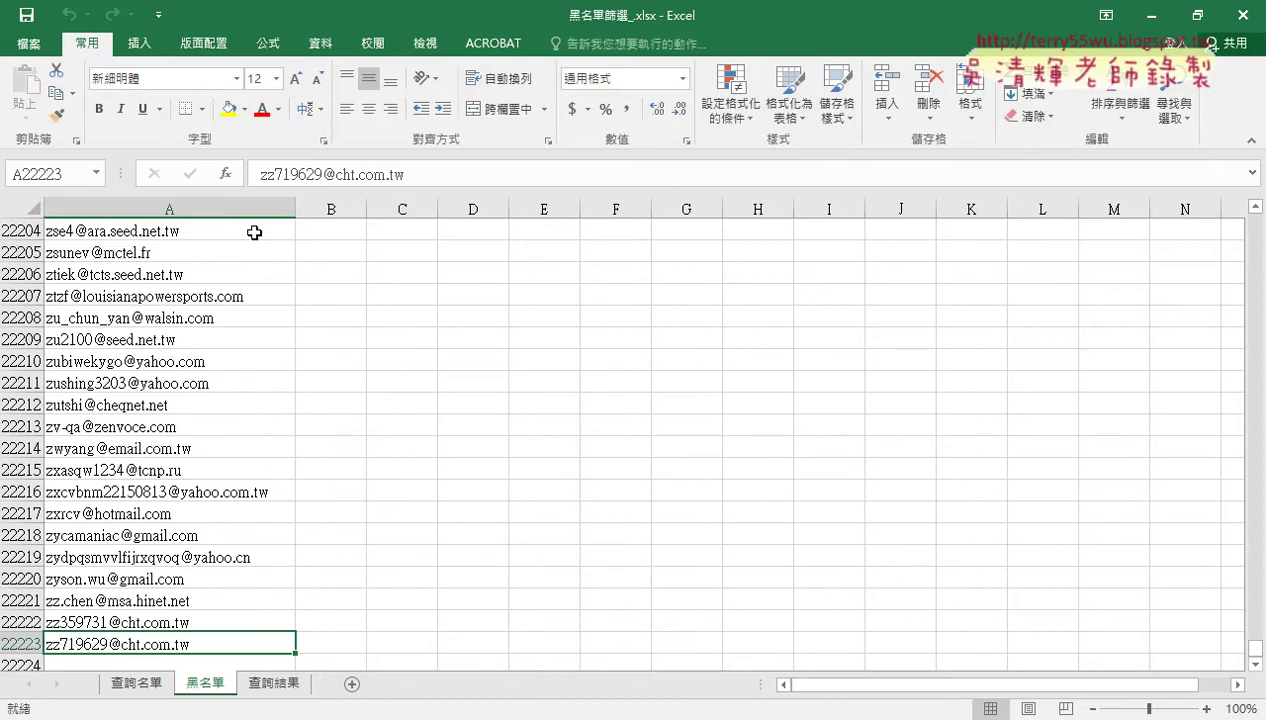
On 查詢名單, confirm the query emails end at row 1000, then return to A1
{"action": "left_click", "coordinate": [150, 683]}
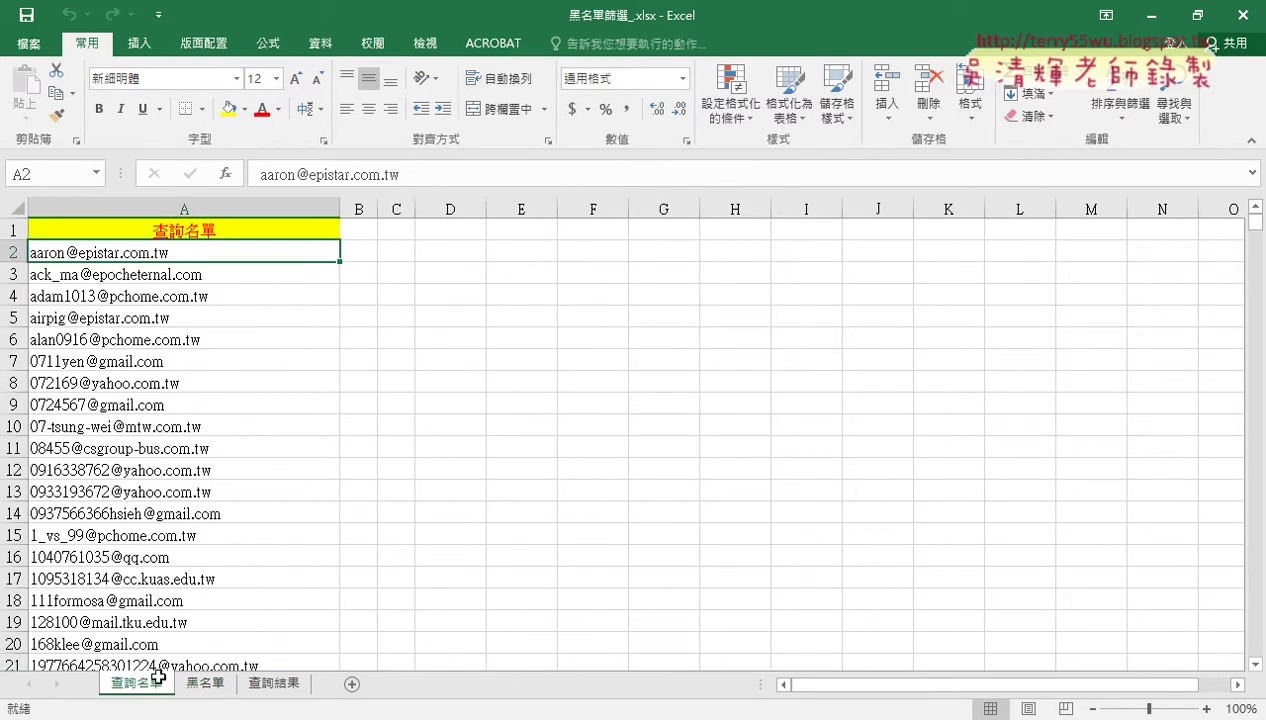
{"action": "key", "text": "Up"}
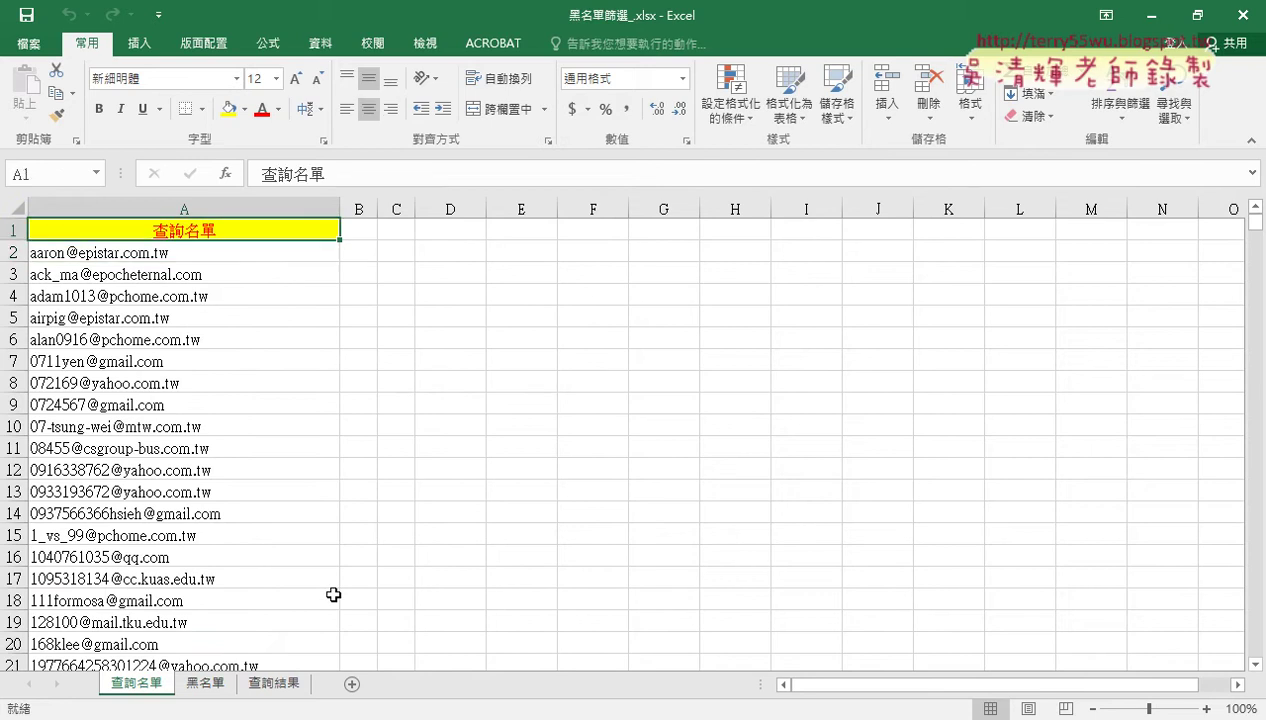
{"action": "key", "text": "ctrl+Down"}
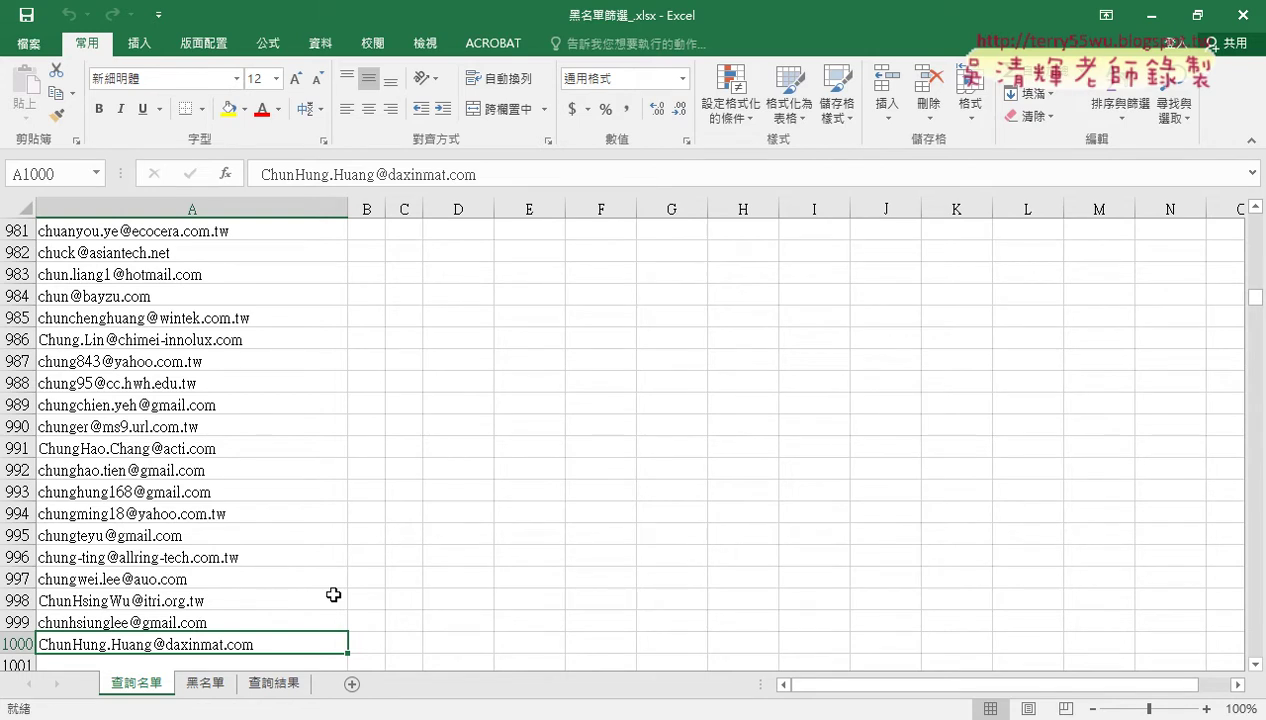
{"action": "key", "text": "ctrl+Home"}
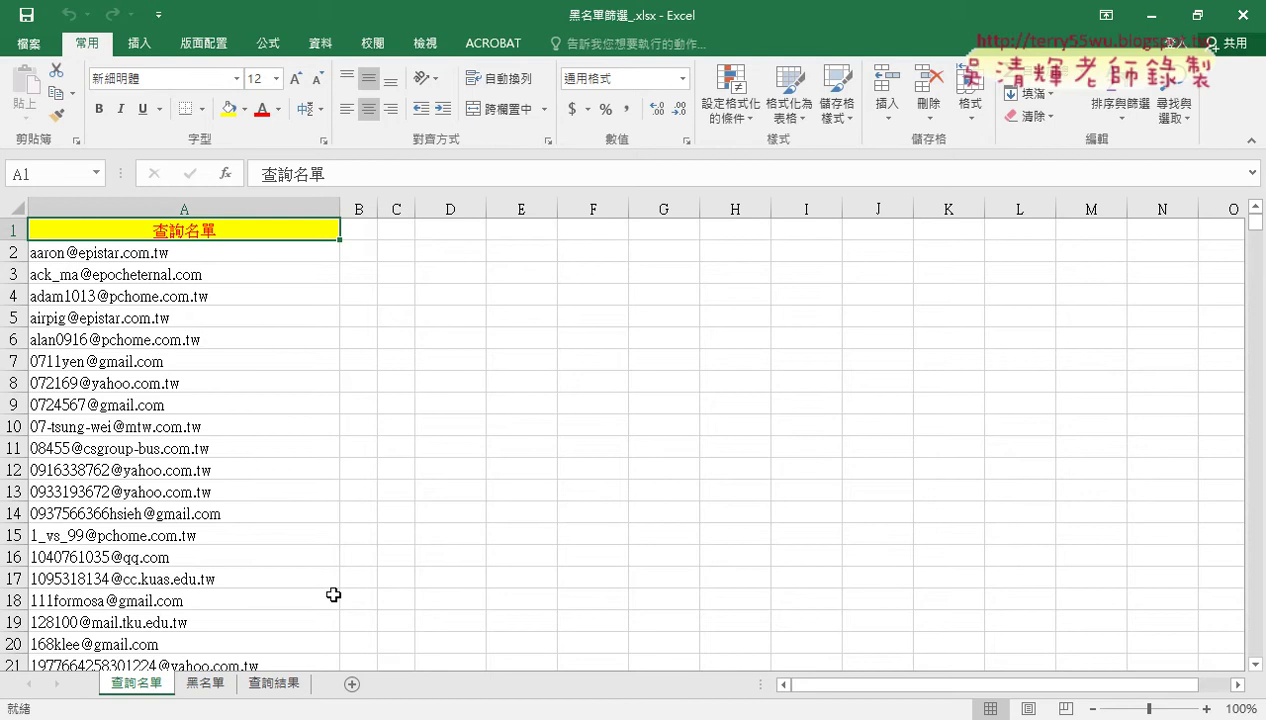
Display the 查詢結果 sheet with its results column and 函數, 字串, 表單 query buttons
{"action": "left_click", "coordinate": [272, 684]}
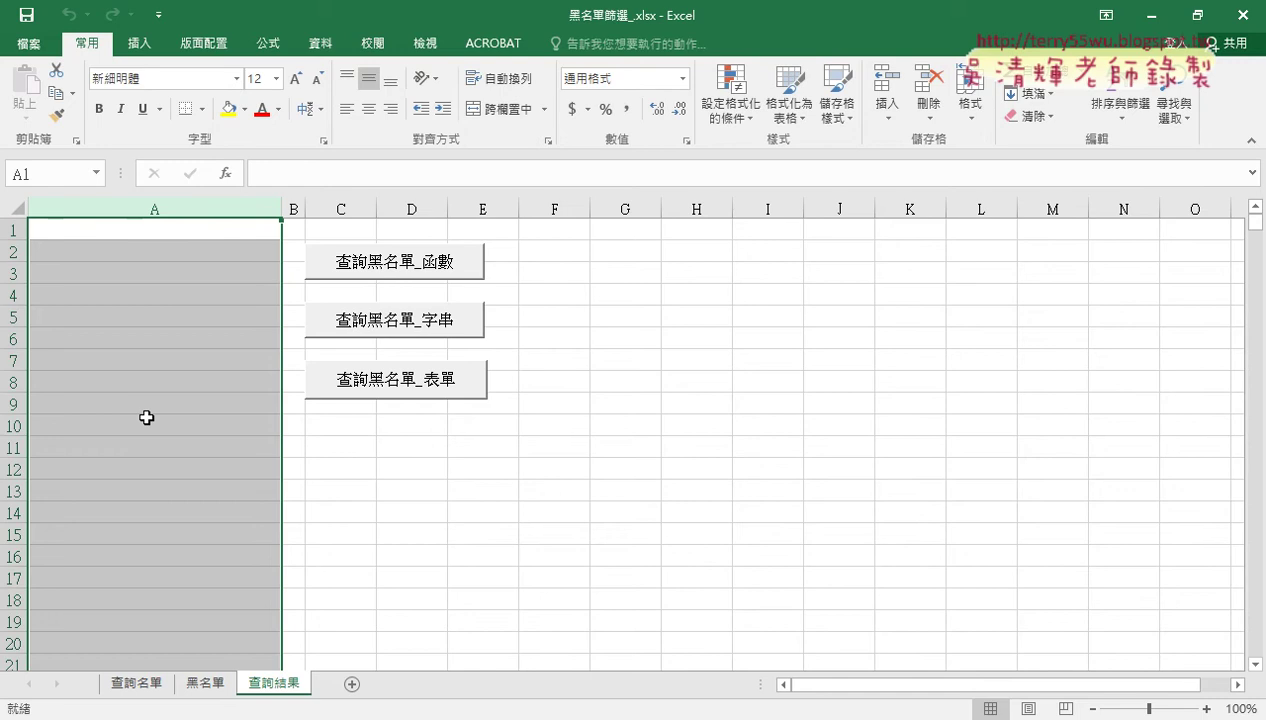
Compare the 黑名單 and 查詢名單 sheets, then select cell B2 on 查詢名單
{"action": "left_click", "coordinate": [140, 683]}
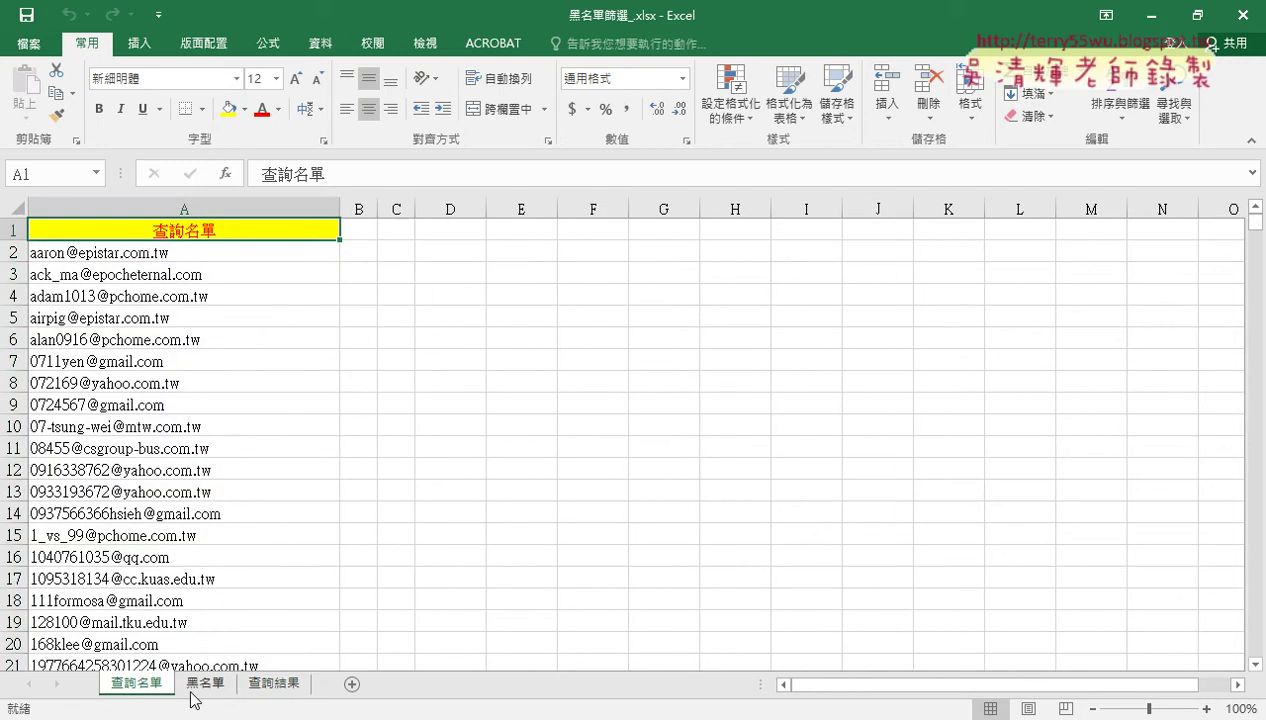
{"action": "left_click", "coordinate": [192, 685]}
{"action": "left_click", "coordinate": [141, 688]}
{"action": "left_click", "coordinate": [200, 688]}
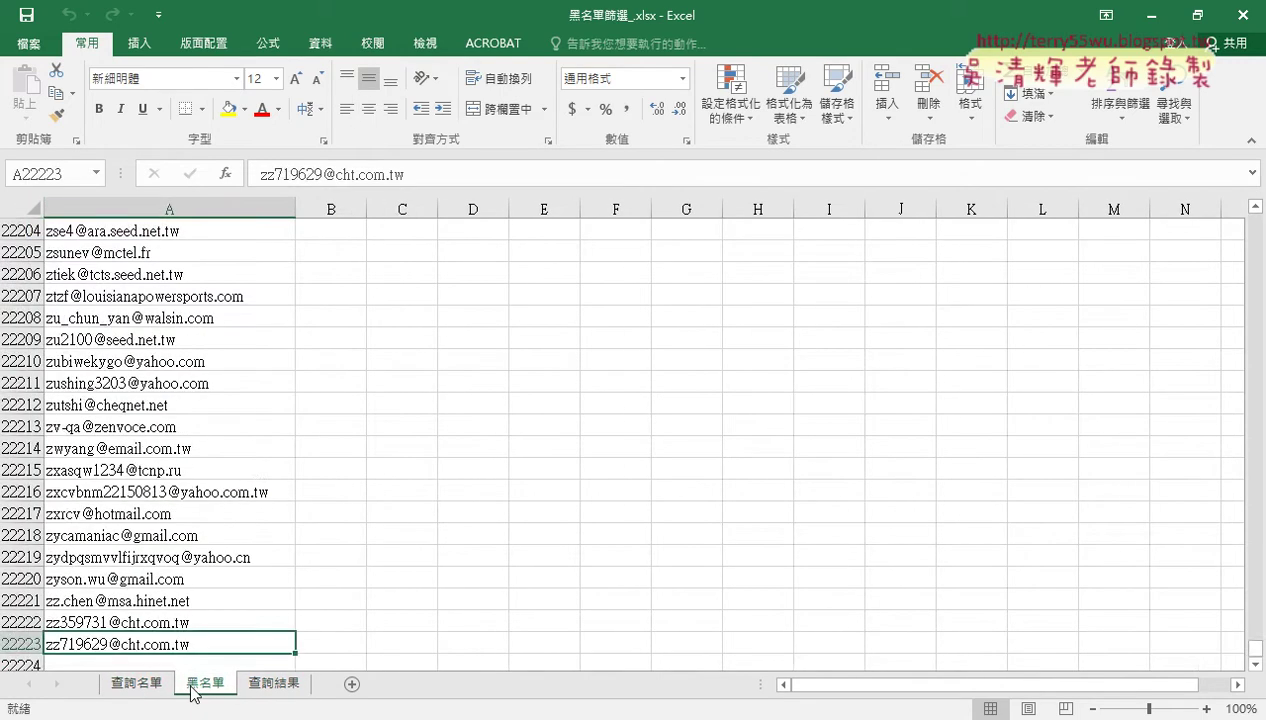
{"action": "left_click", "coordinate": [154, 686]}
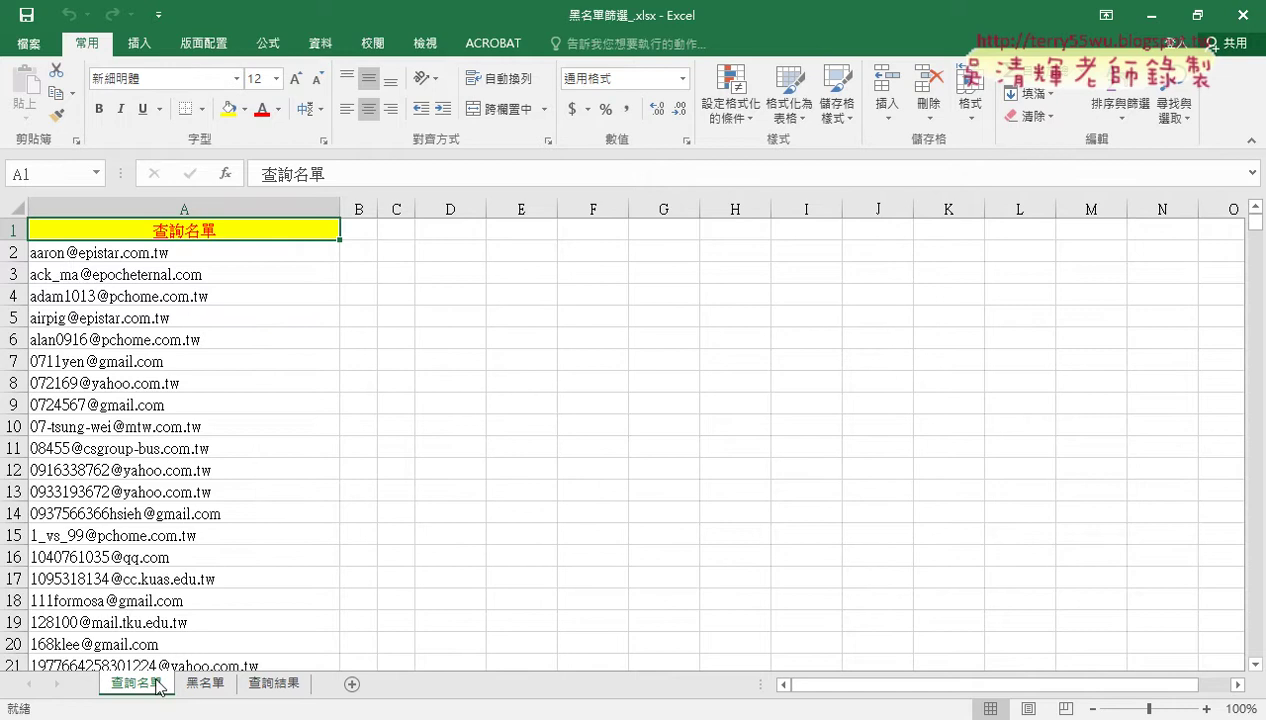
{"action": "left_click", "coordinate": [354, 250]}
Insert COUNTIF into B2 from the 統計 function category
{"action": "left_click", "coordinate": [225, 173]}
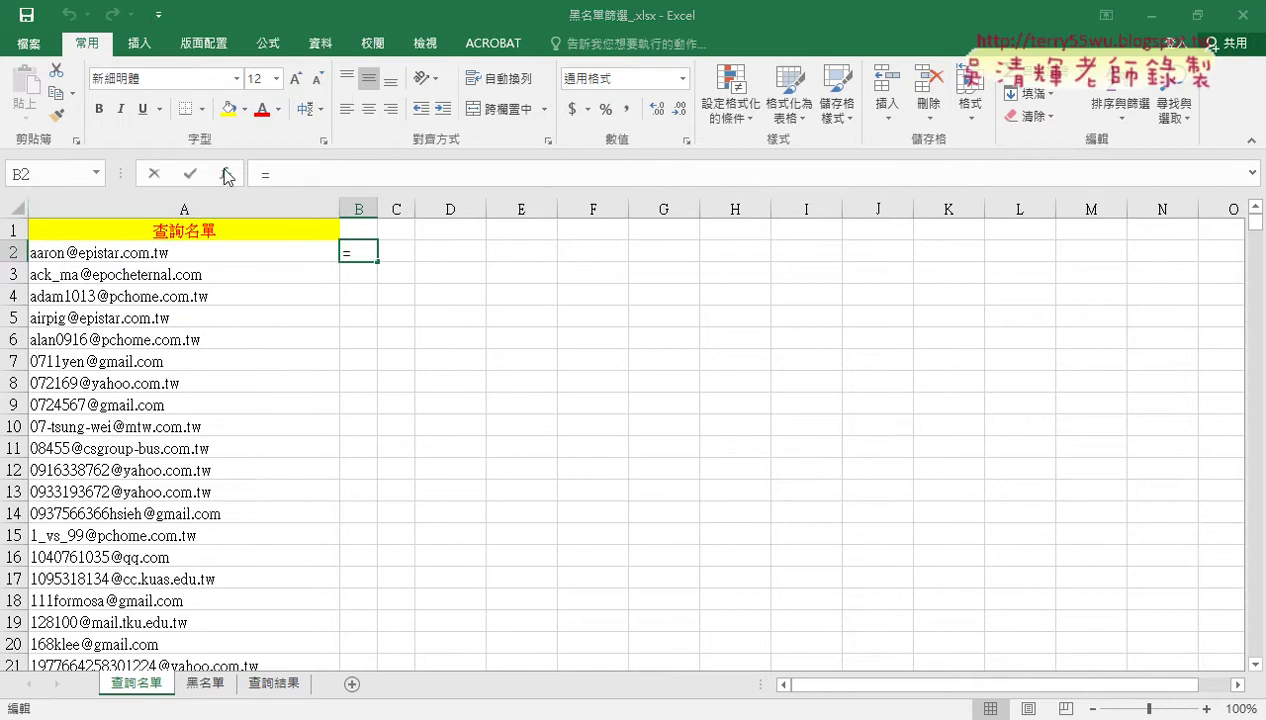
{"action": "left_click", "coordinate": [742, 250]}
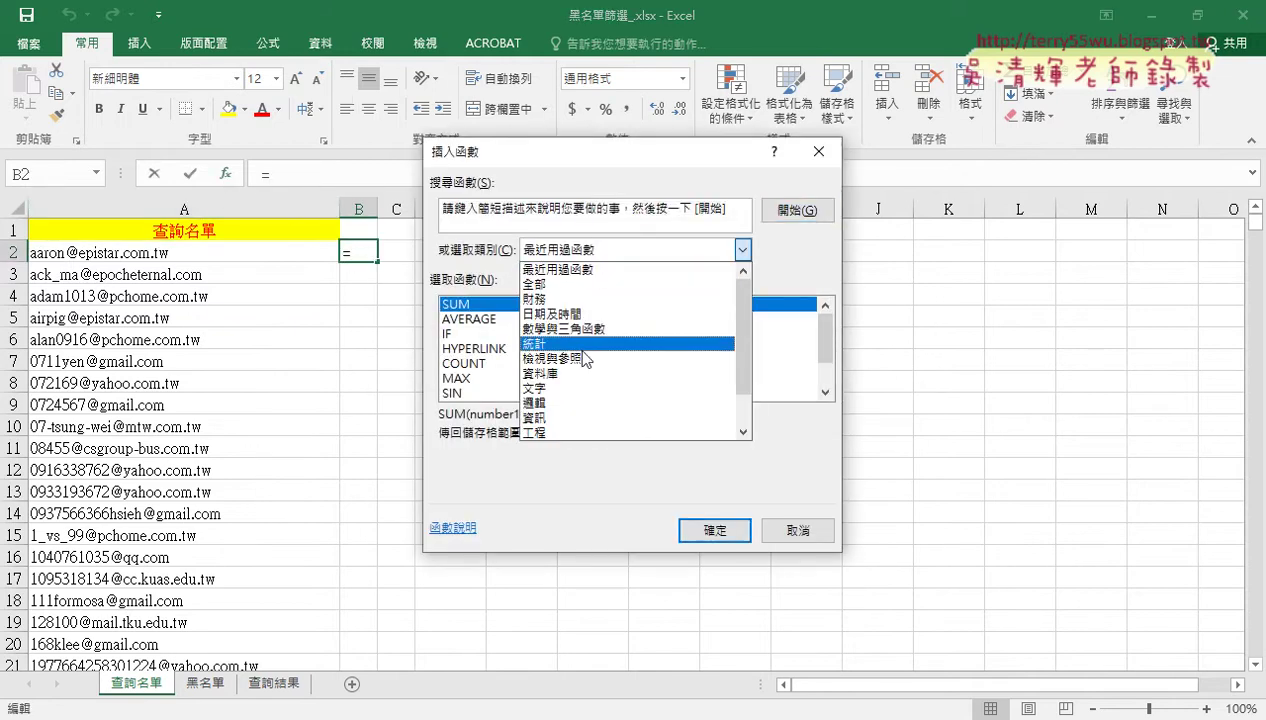
{"action": "left_click", "coordinate": [583, 344]}
{"action": "left_click", "coordinate": [826, 393]}
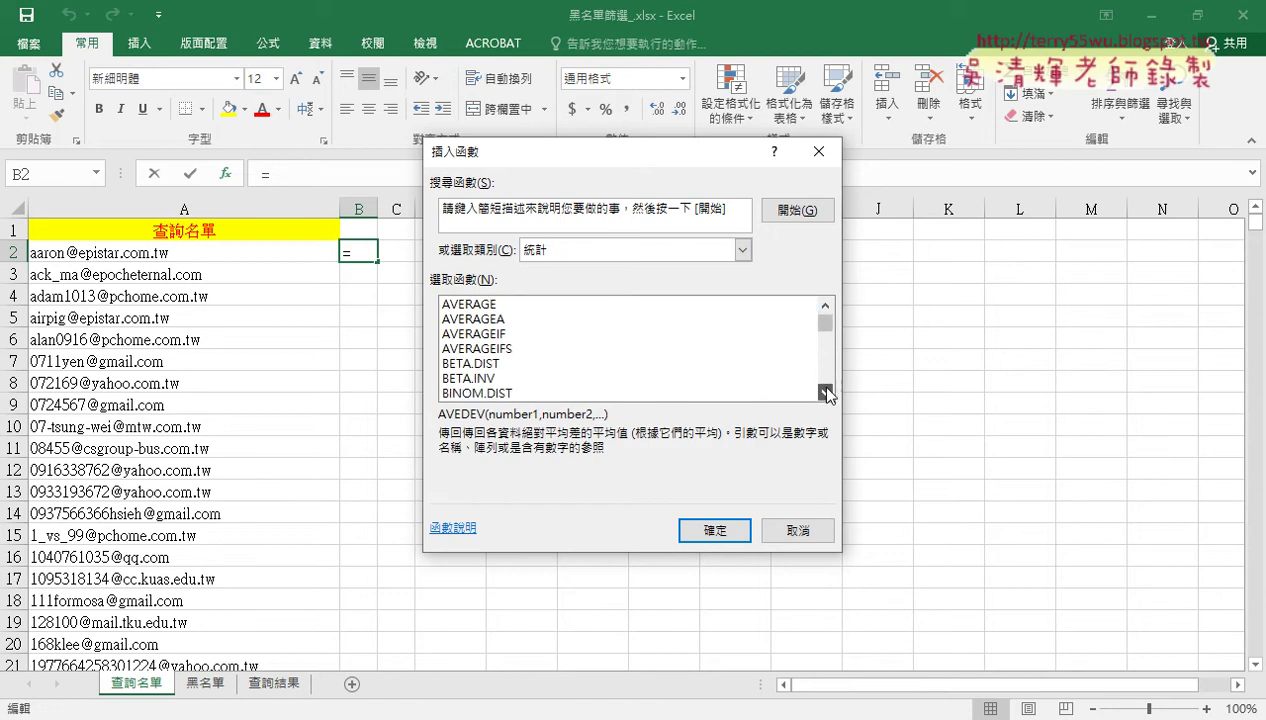
{"action": "left_click", "coordinate": [826, 393]}
{"action": "left_click", "coordinate": [826, 393]}
{"action": "left_click", "coordinate": [826, 393]}
{"action": "left_click", "coordinate": [826, 393]}
{"action": "left_click", "coordinate": [826, 393]}
{"action": "left_click", "coordinate": [826, 393]}
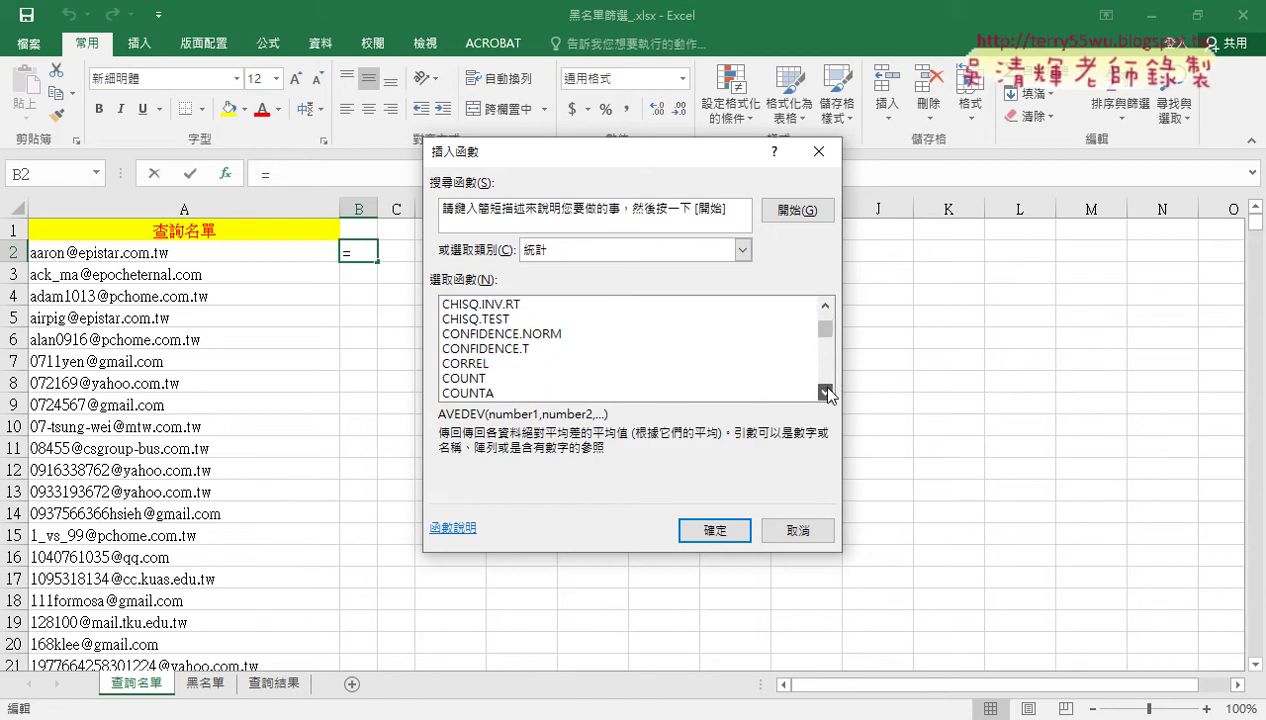
{"action": "left_click", "coordinate": [826, 393]}
{"action": "left_click", "coordinate": [481, 380]}
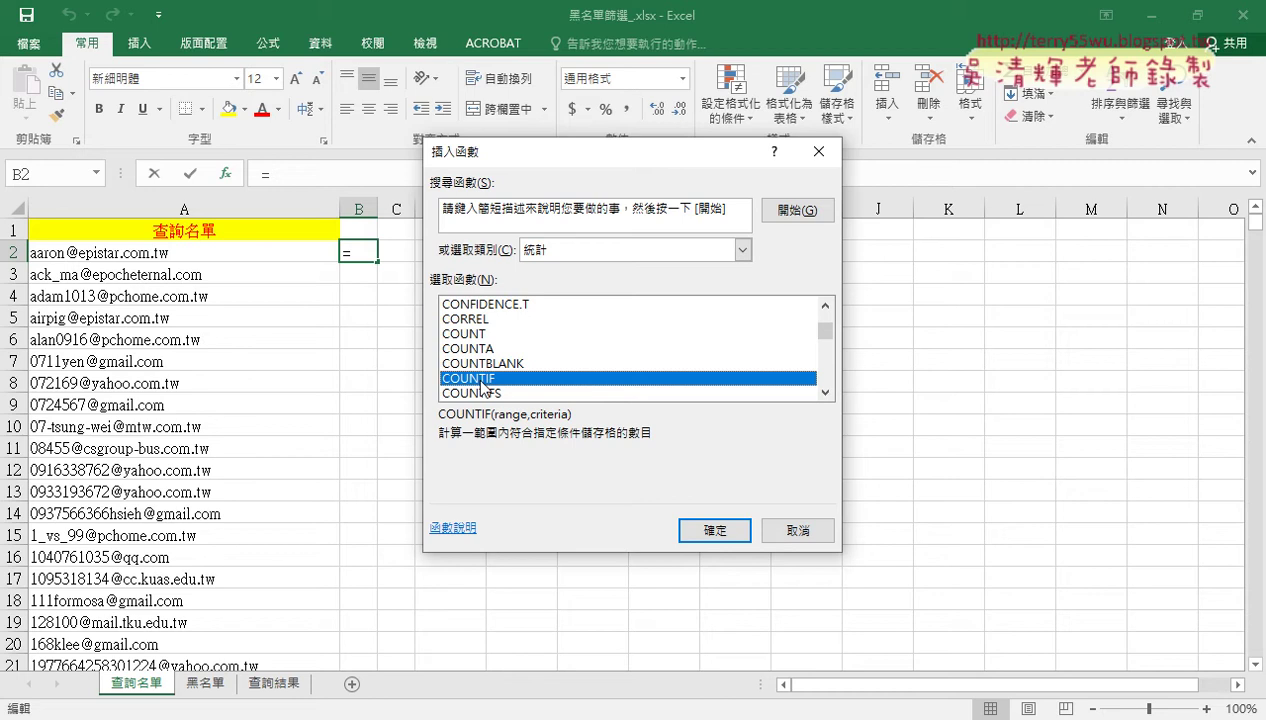
{"action": "left_click", "coordinate": [688, 525]}
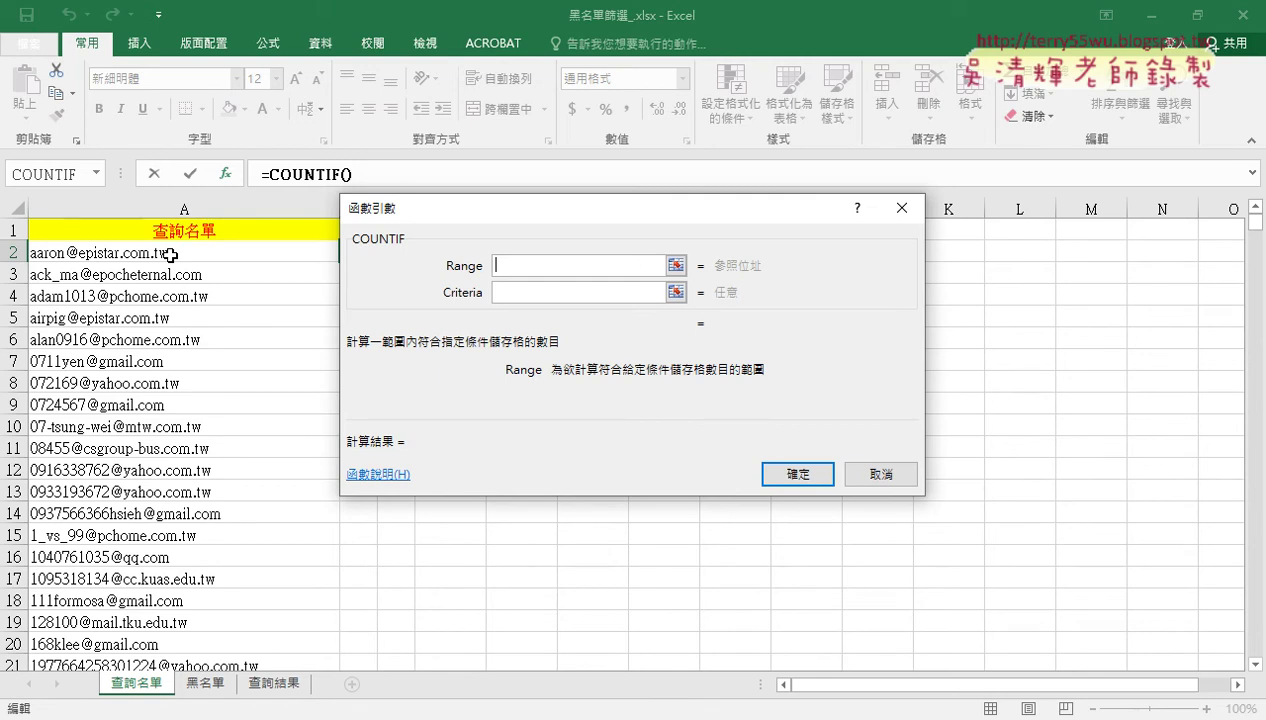
{"action": "left_click_drag", "start_coordinate": [453, 212], "coordinate": [570, 211]}
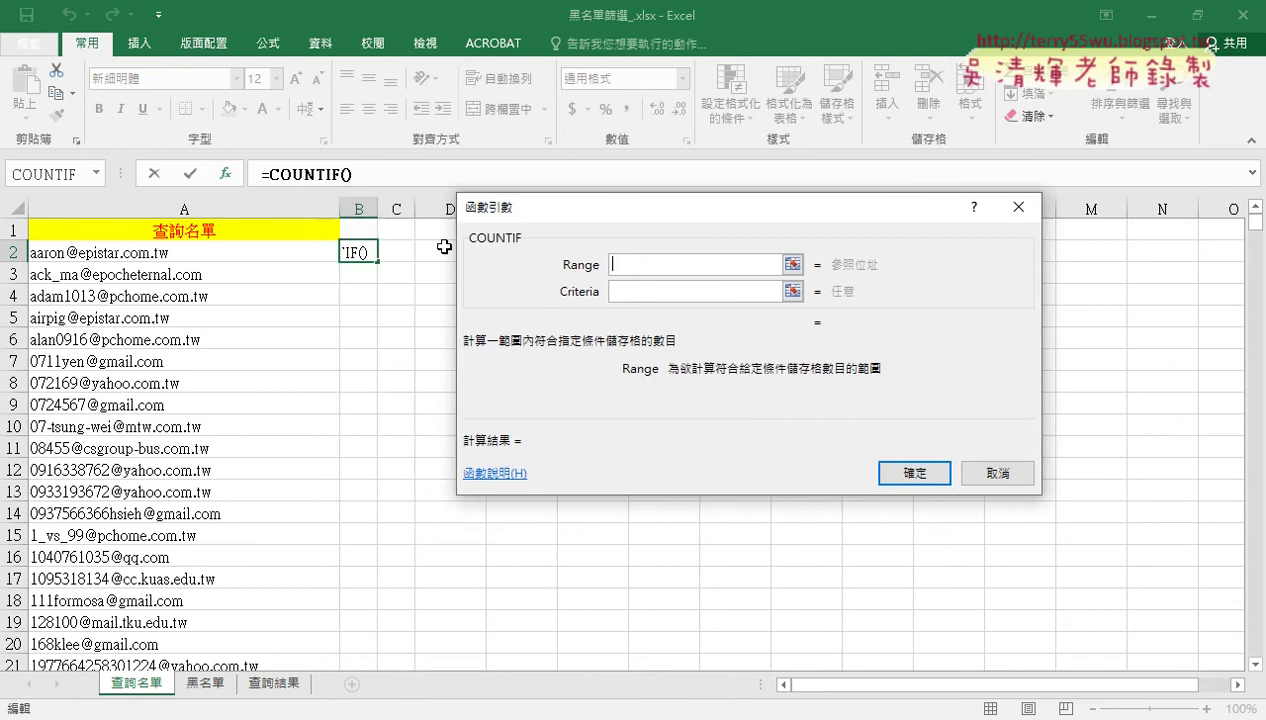